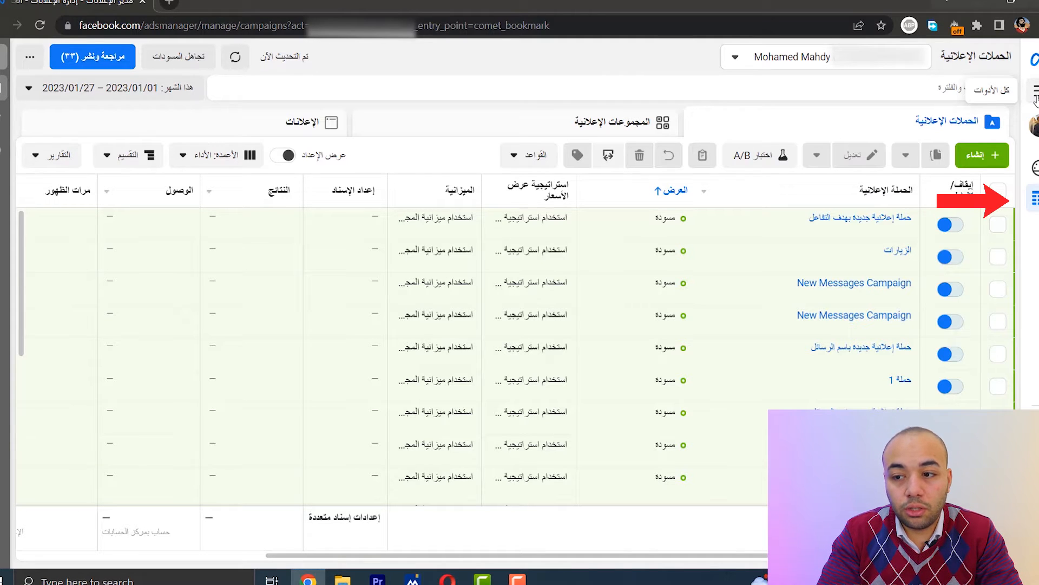
- Open the audiences tool and start a new custom audience with the Facebook page as its source
left_click(1035, 90)
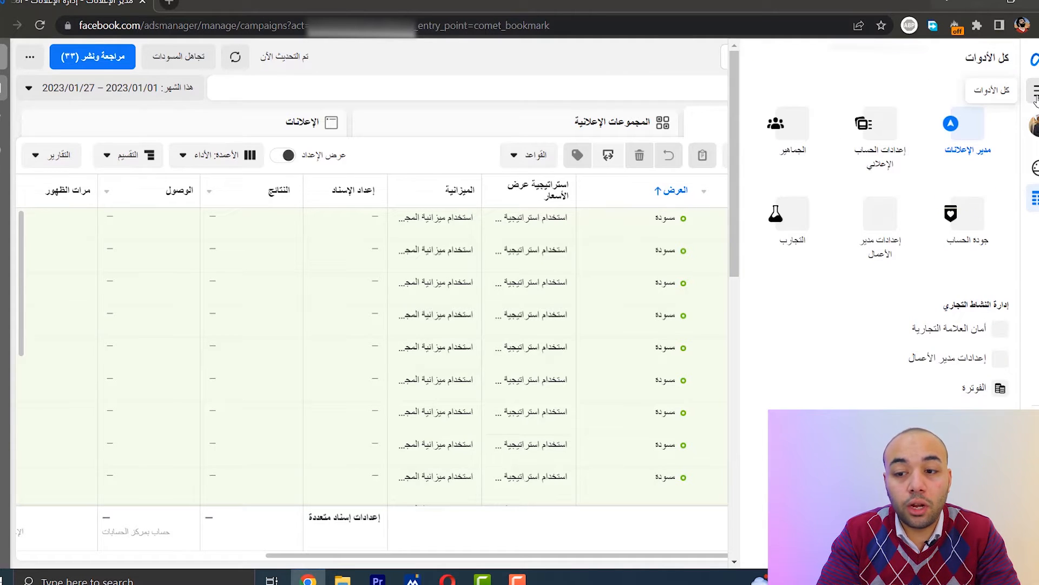
left_click(792, 138)
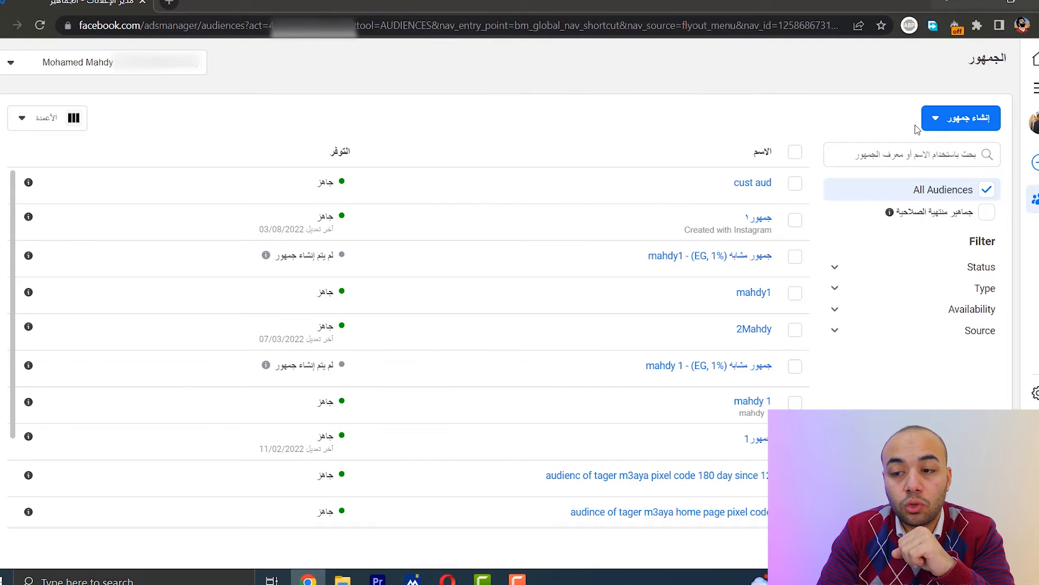
left_click(934, 126)
mouse_move(969, 161)
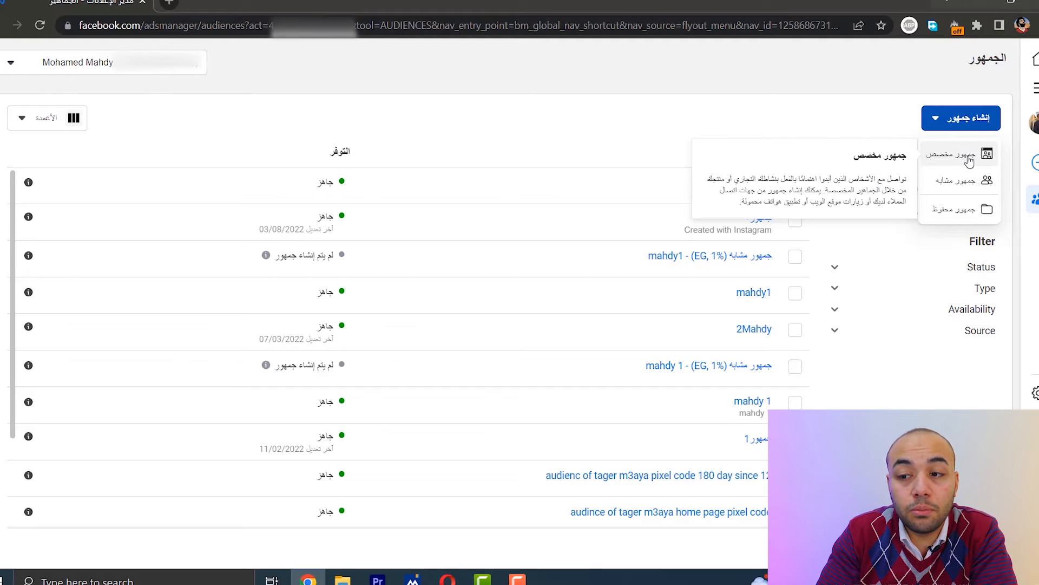
left_click(969, 161)
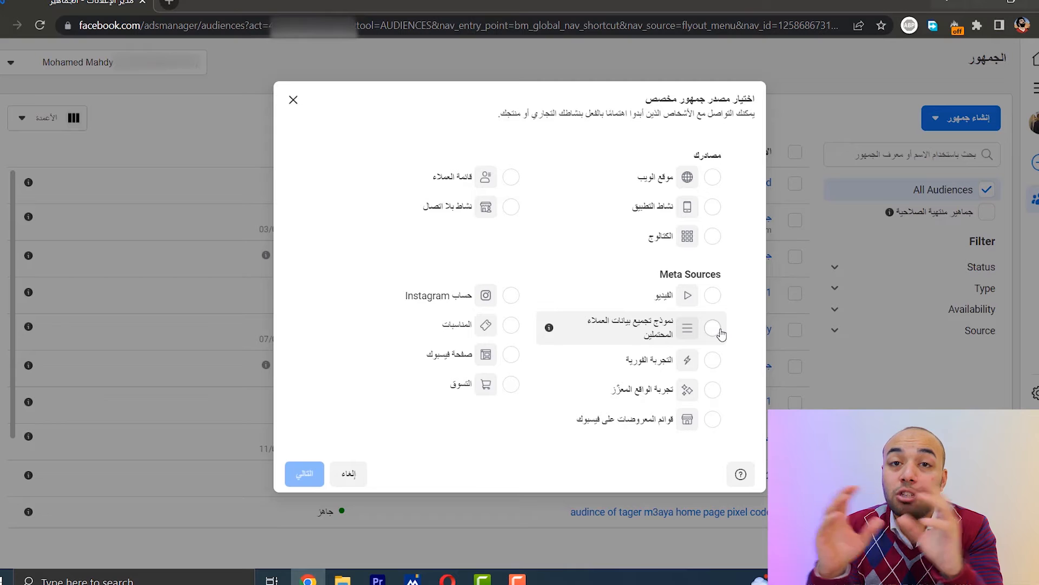
left_click(477, 366)
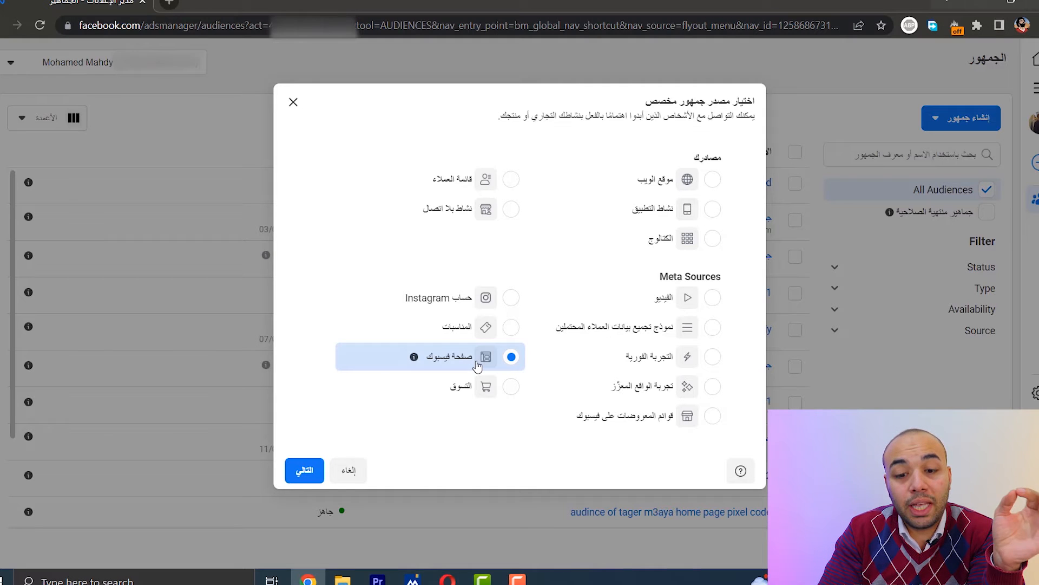
left_click(304, 469)
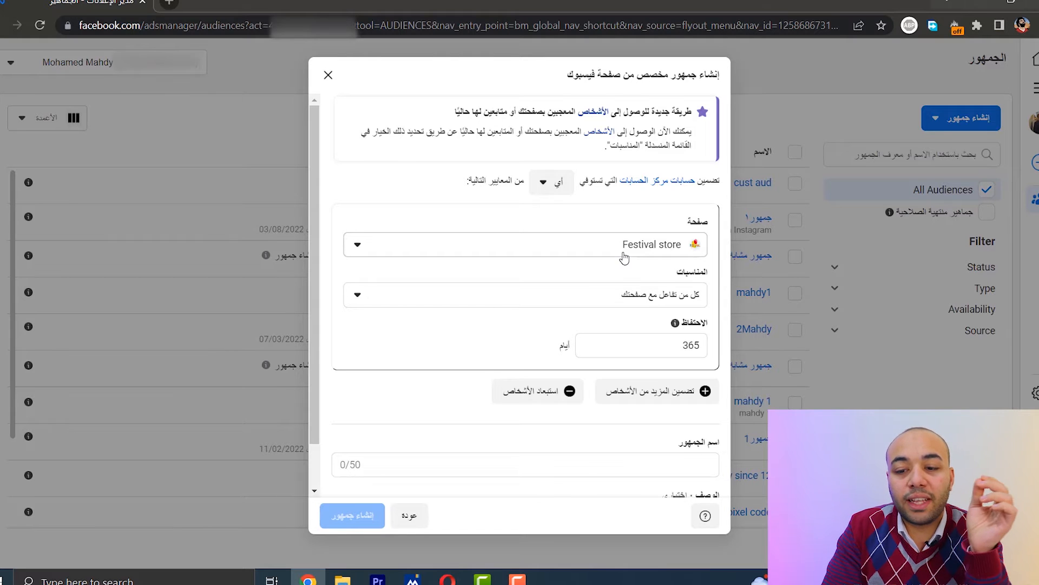
- Target everyone who engaged with the Festival store page (كل من تفاعل مع صفحتك) and set the retention to 10 days
left_click(620, 299)
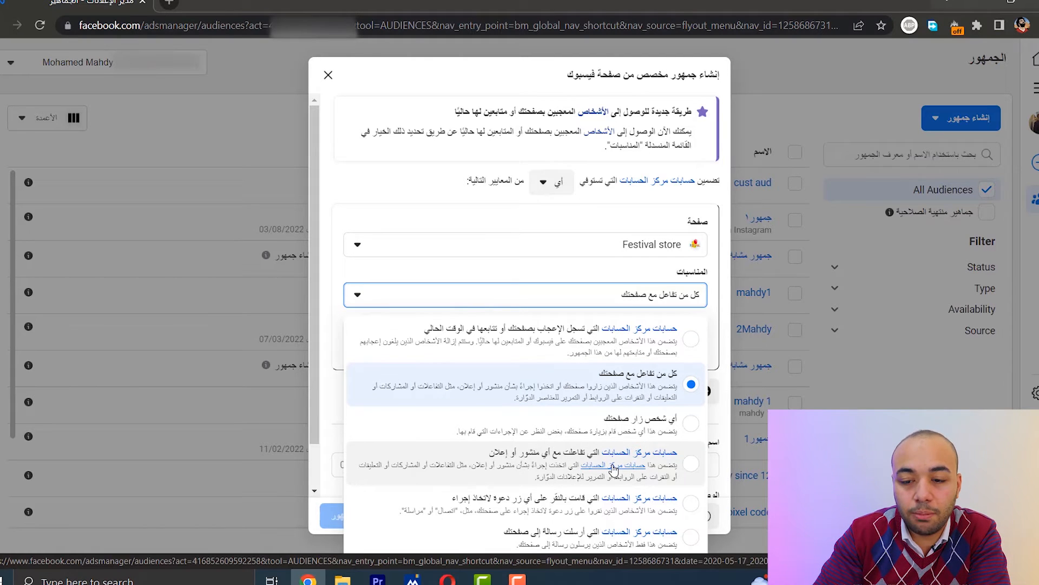
left_click(680, 376)
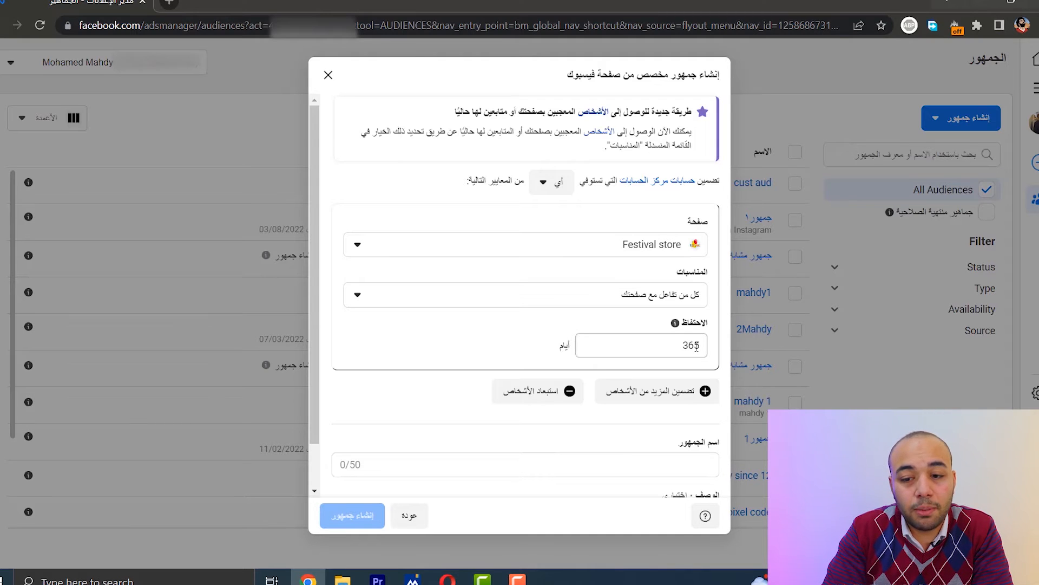
left_click(697, 347)
double_click(697, 346)
type("10")
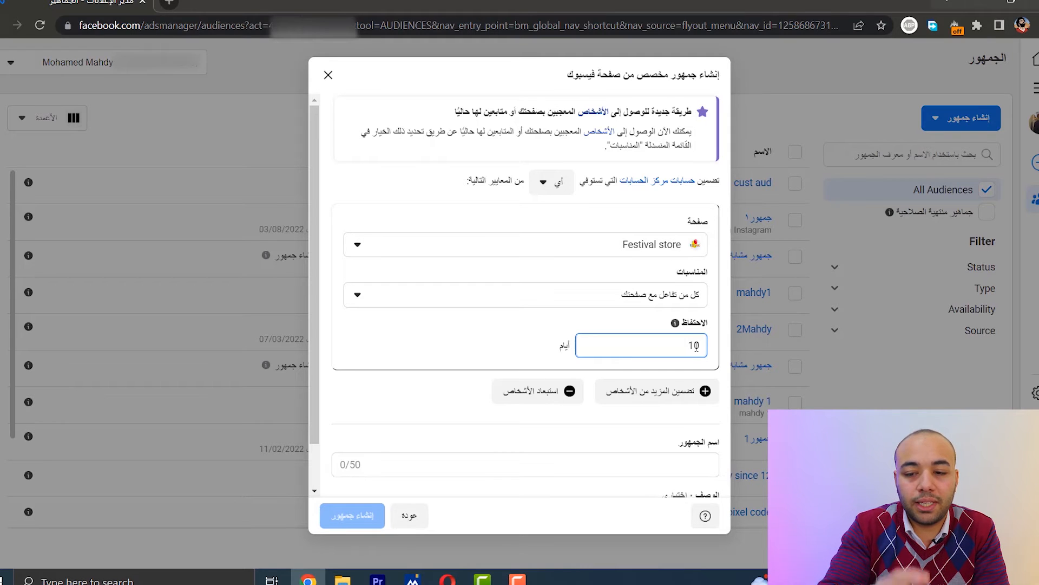
- Name the custom audience "cust aud1", keeping the retention at 10 days, and create it
scroll(695, 346, "down", 1)
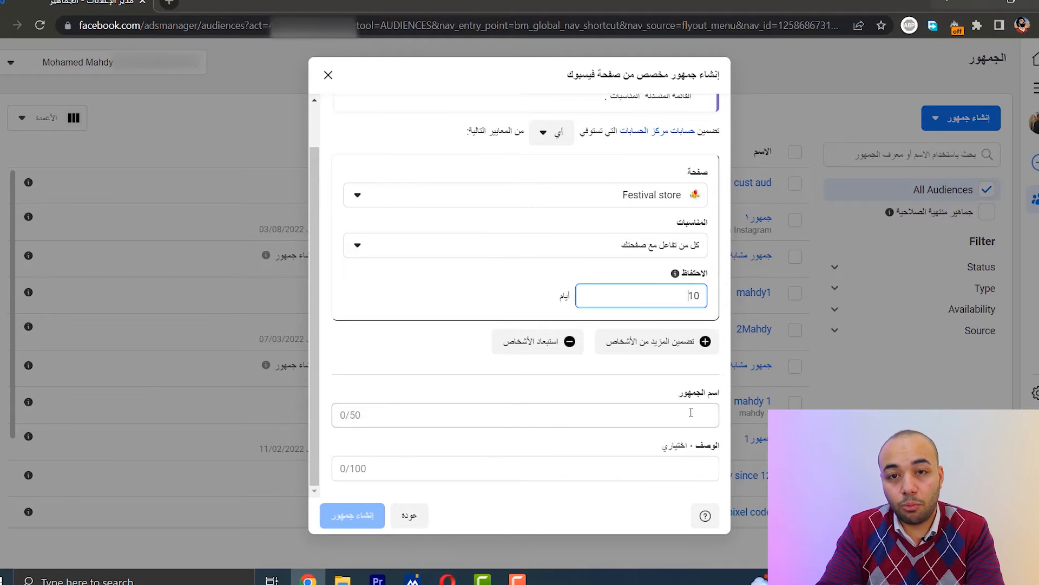
type("cust")
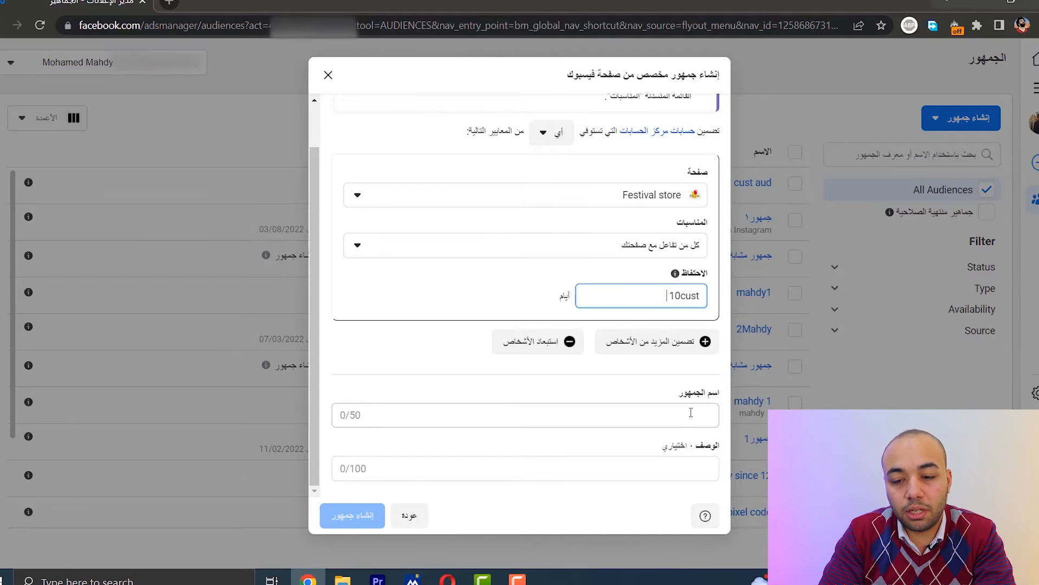
left_click(708, 414)
type("ع")
key("BackSpace")
type("cust aud1")
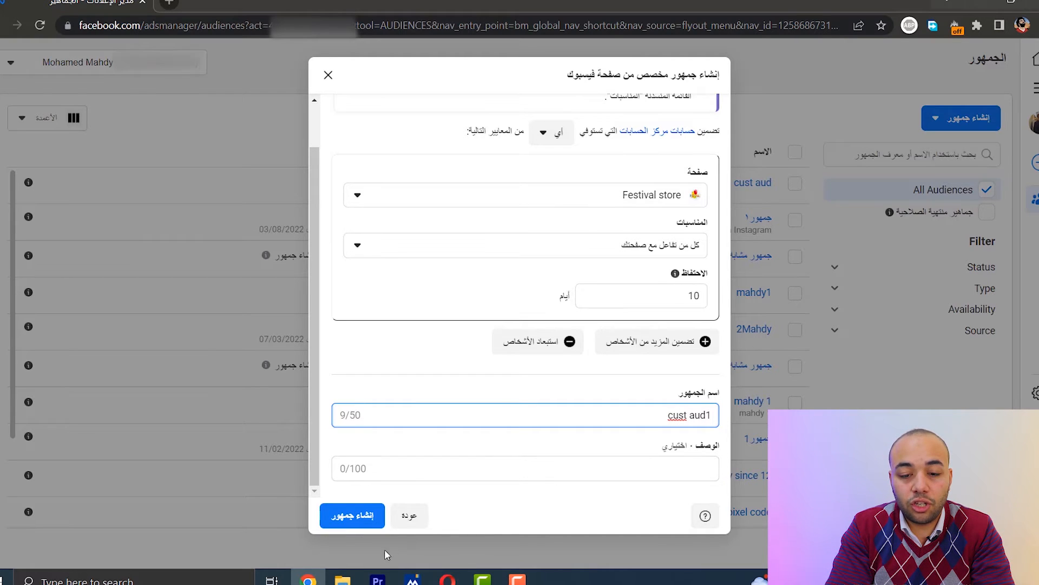
left_click(354, 520)
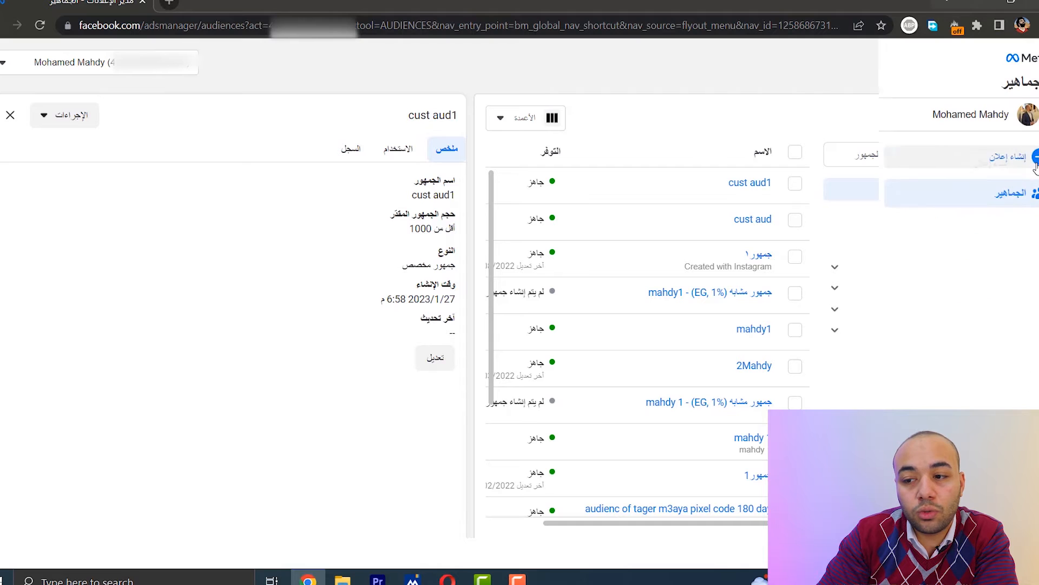
- Create a new ad campaign with the engagement objective (التفاعل) and proceed to its ad set settings
left_click(1027, 162)
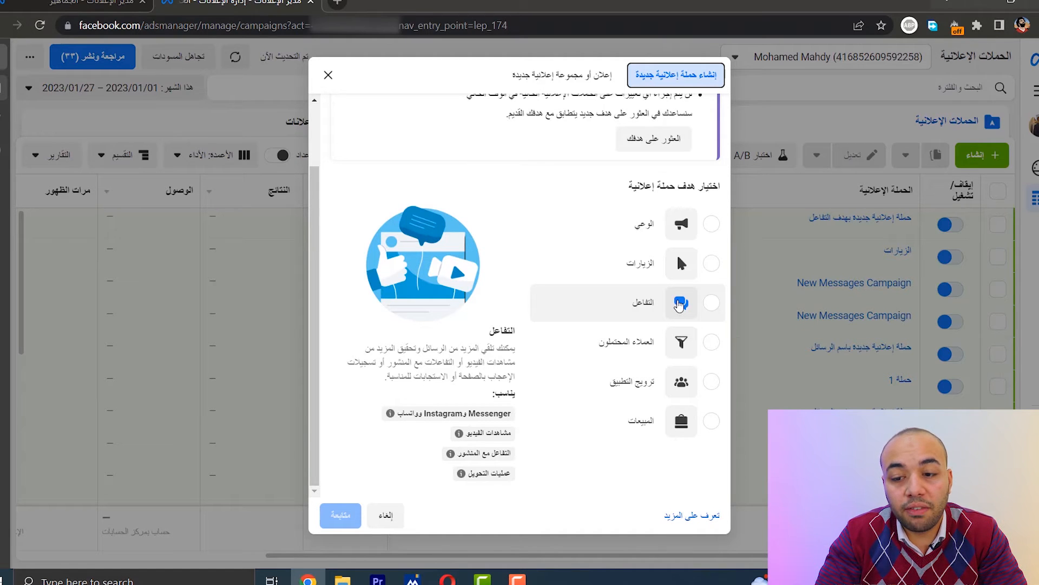
left_click(712, 302)
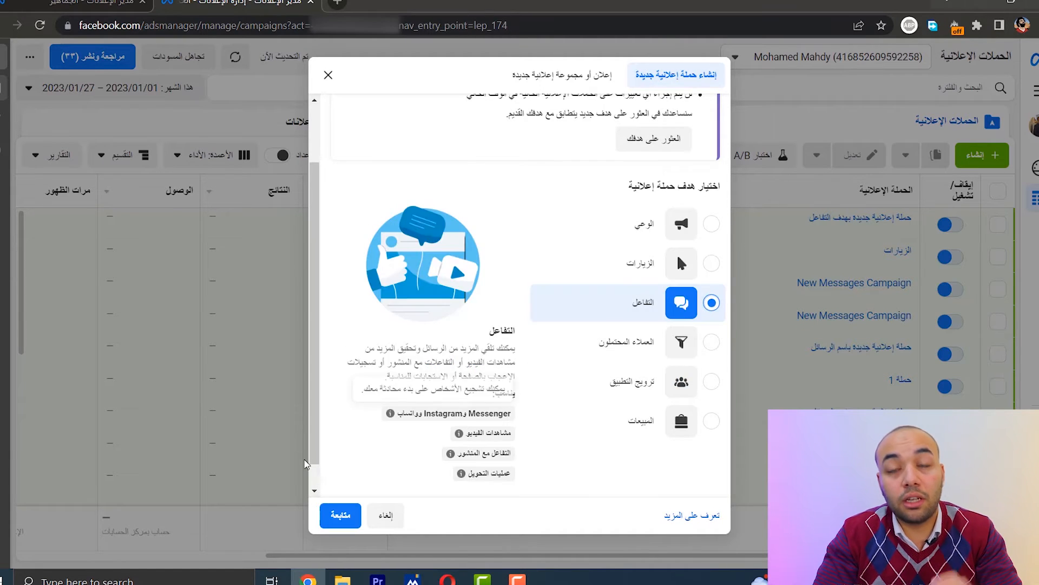
left_click(341, 515)
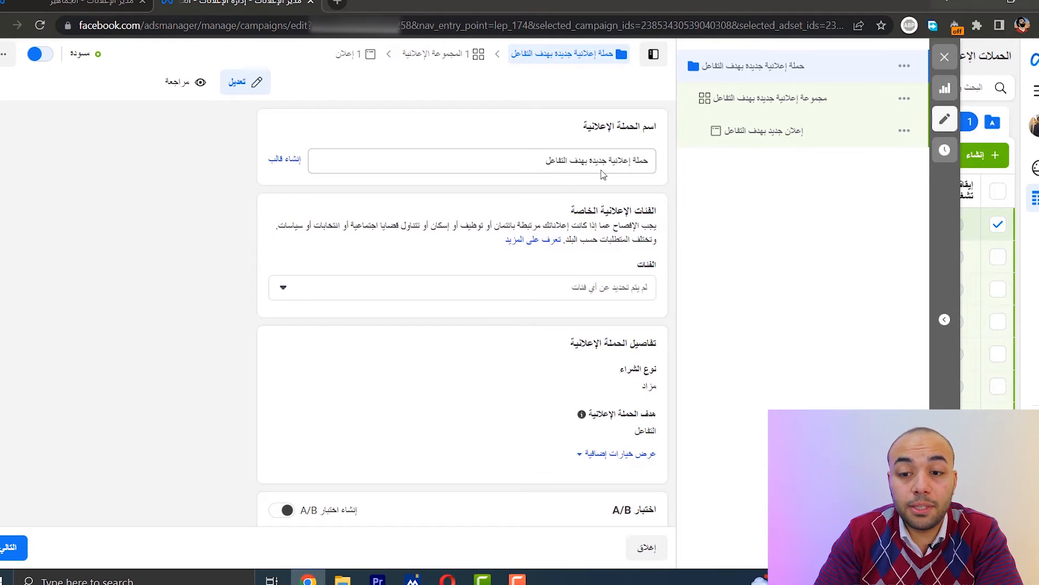
left_click(13, 547)
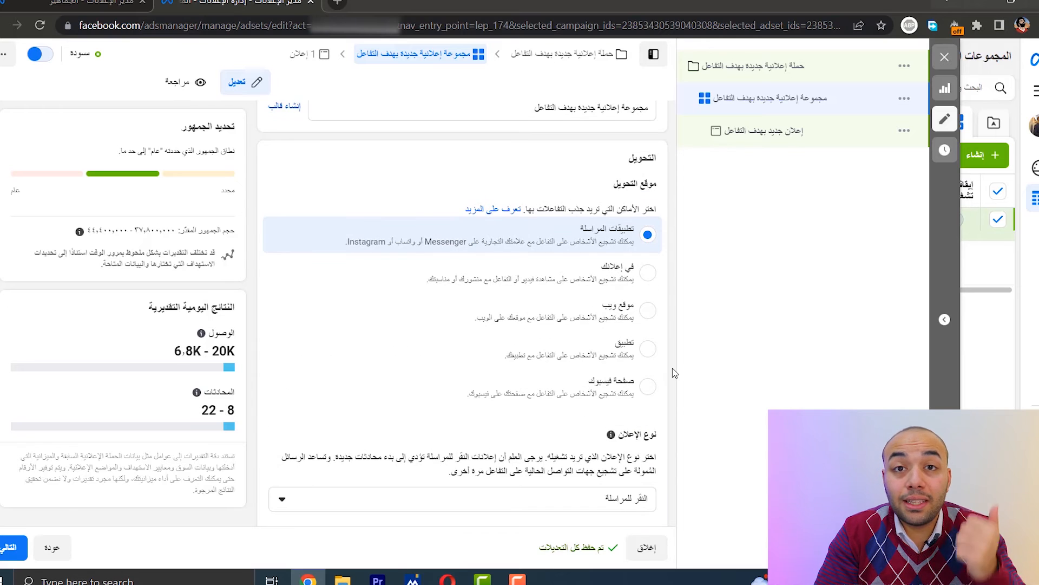
- Remove Instagram from the ad set's messaging apps, leaving Messenger as the only destination
scroll(673, 372, "down", 7)
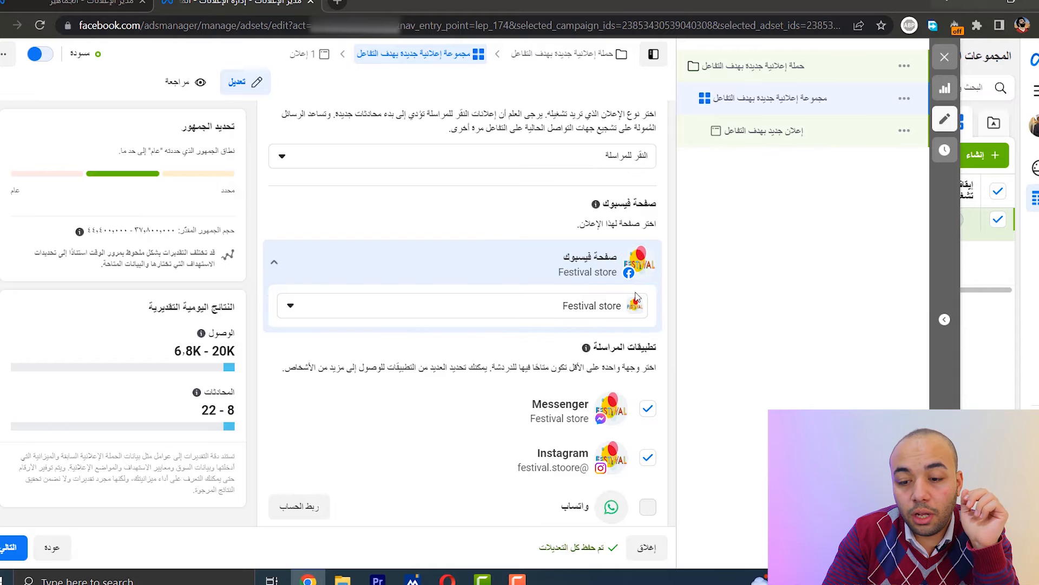
scroll(638, 296, "down", 3)
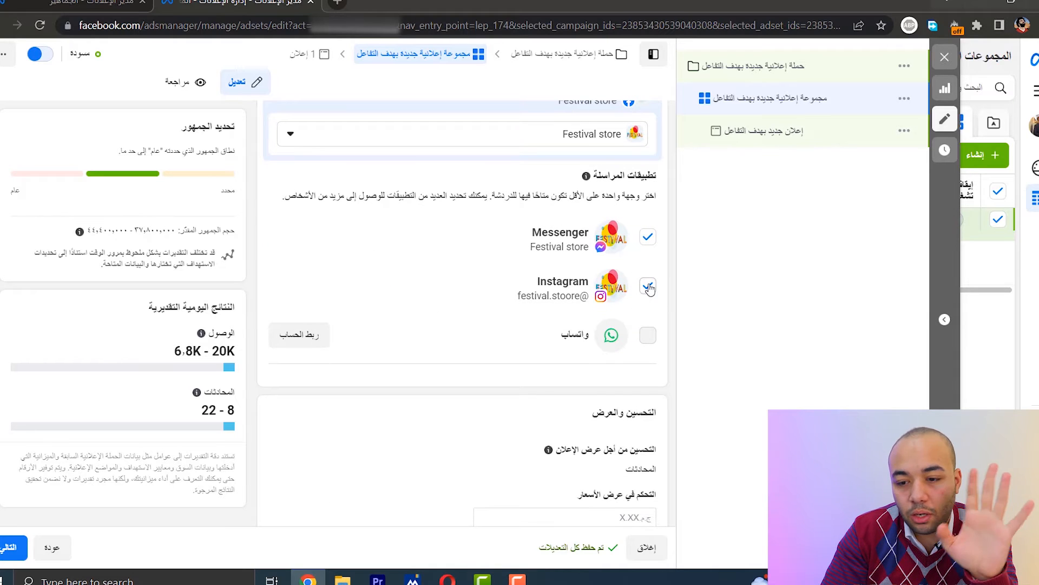
left_click(648, 287)
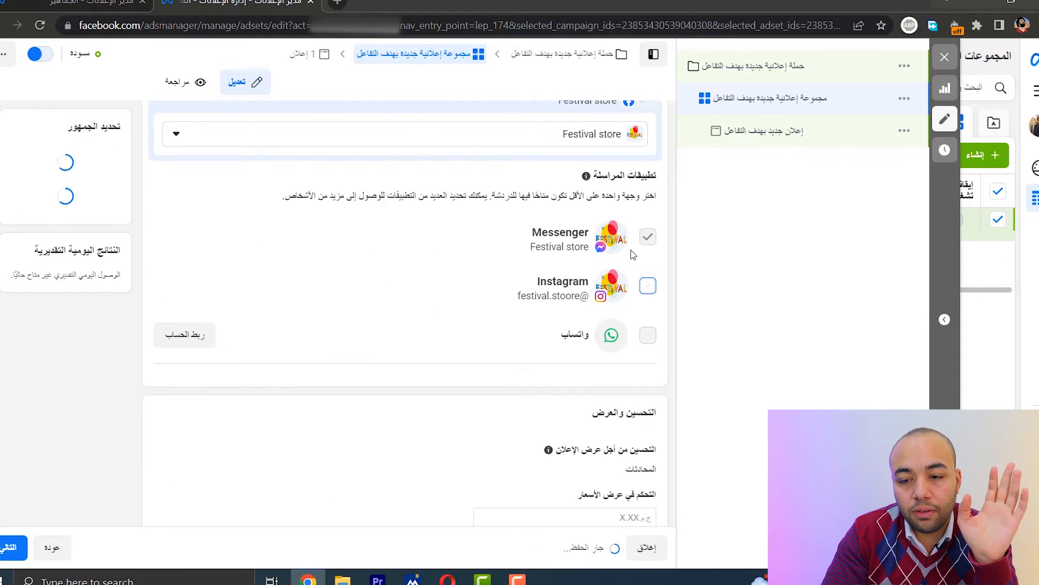
- Add the custom audience "cust aud1" to the ad set's audience targeting
scroll(670, 290, "down", 7)
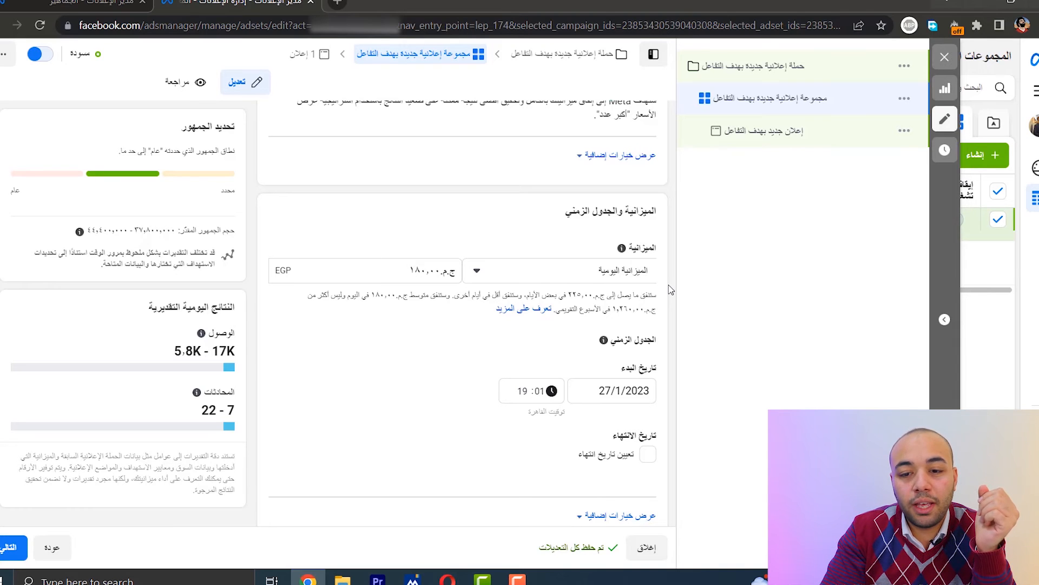
scroll(671, 290, "down", 2)
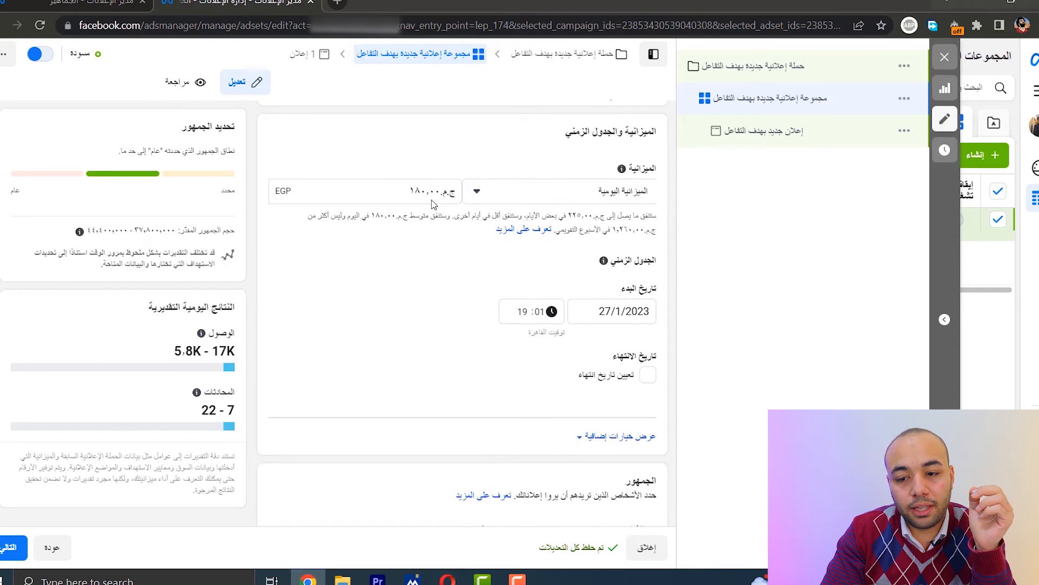
scroll(639, 234, "down", 2)
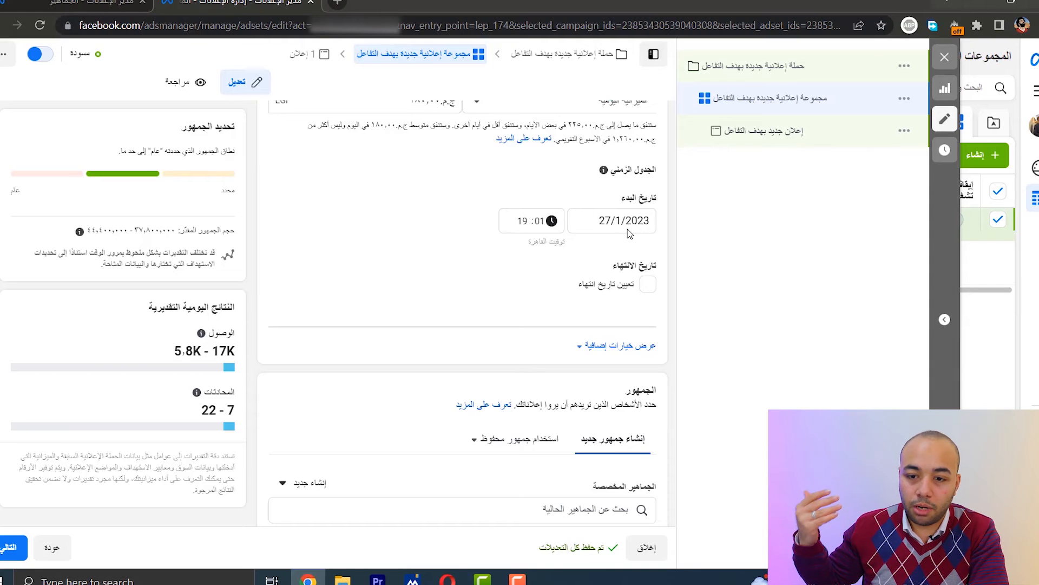
scroll(630, 232, "down", 2)
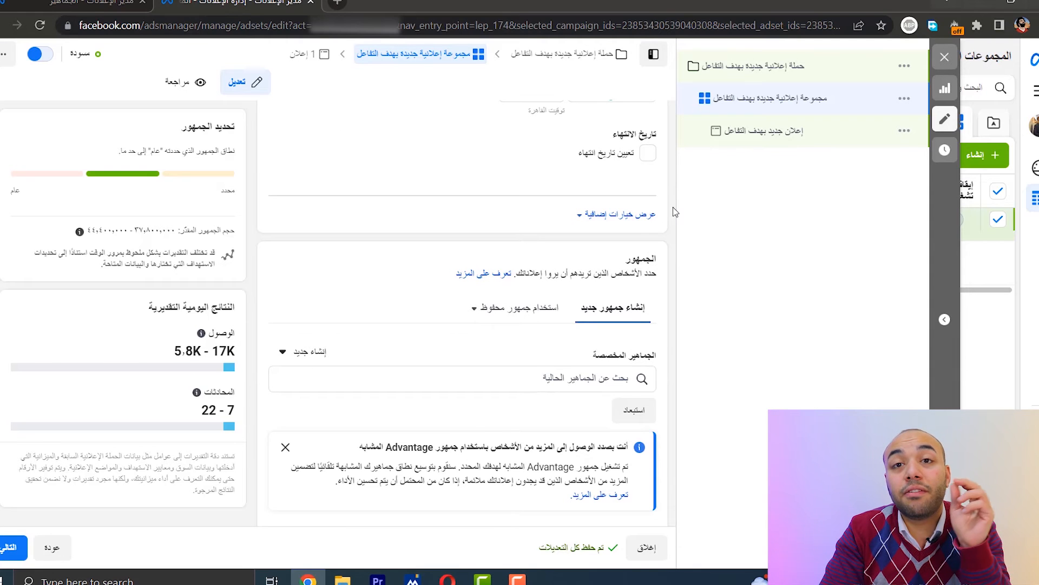
scroll(674, 206, "down", 2)
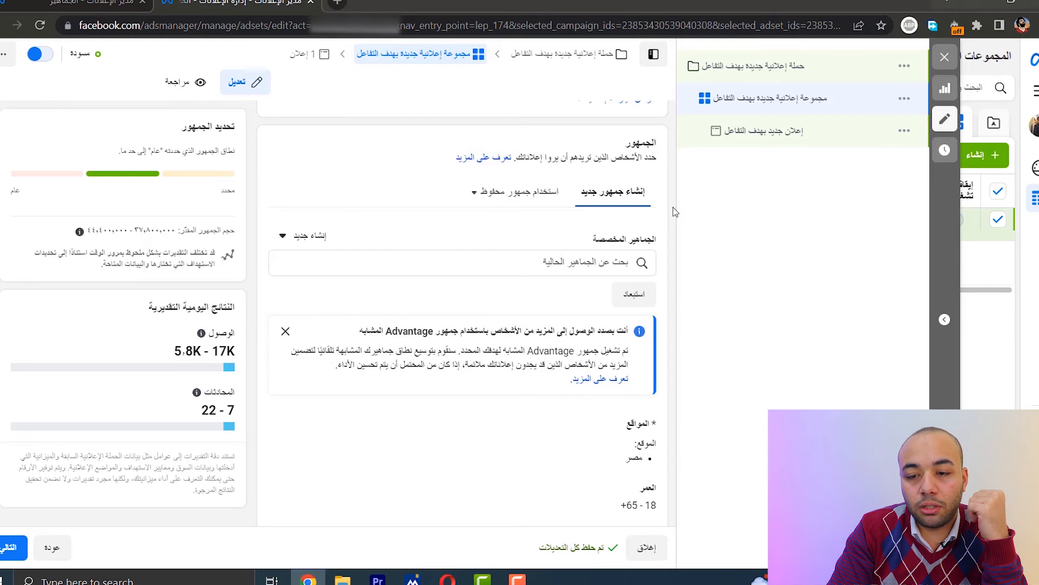
left_click(604, 260)
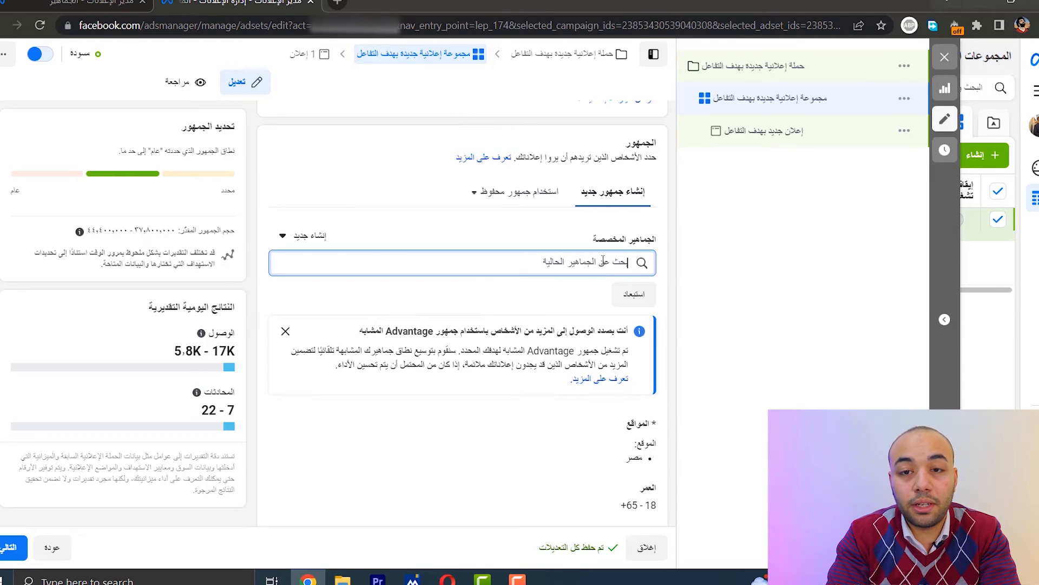
type("c")
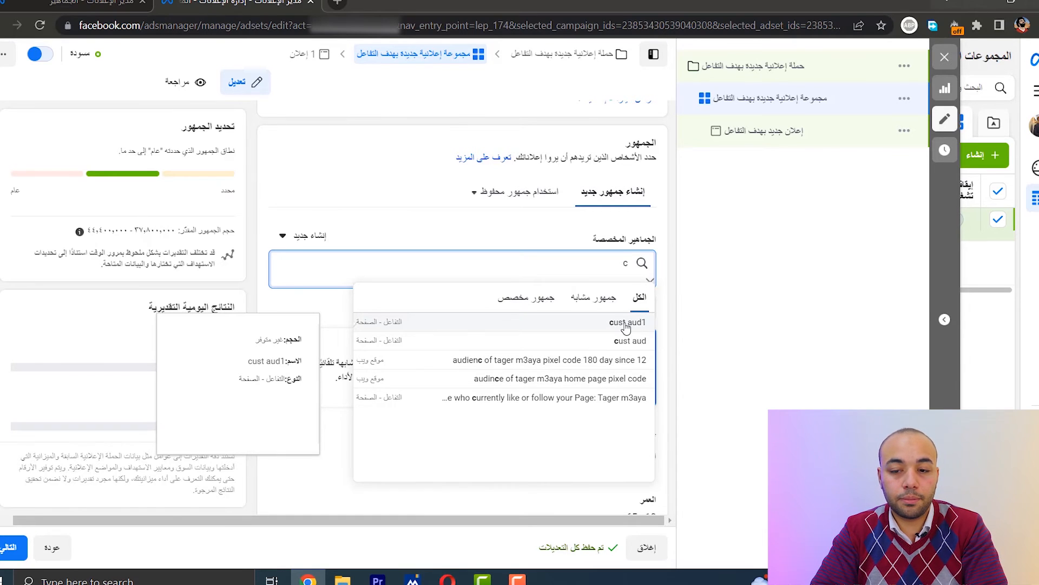
left_click(626, 325)
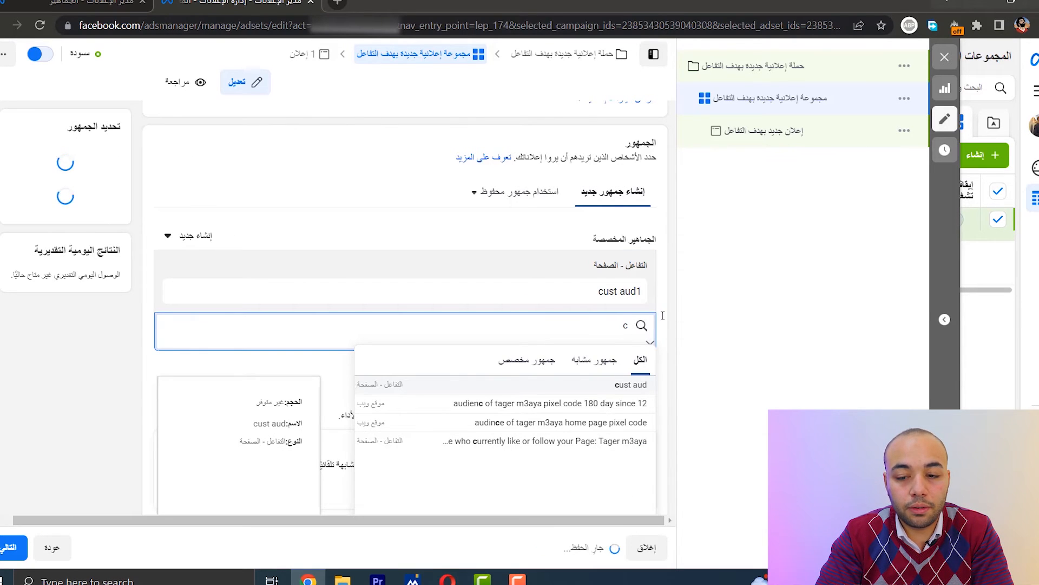
left_click(663, 315)
- Switch the ad set's placements from Advantage+ to manual placements (المواضع اليدوية)
scroll(664, 319, "down", 3)
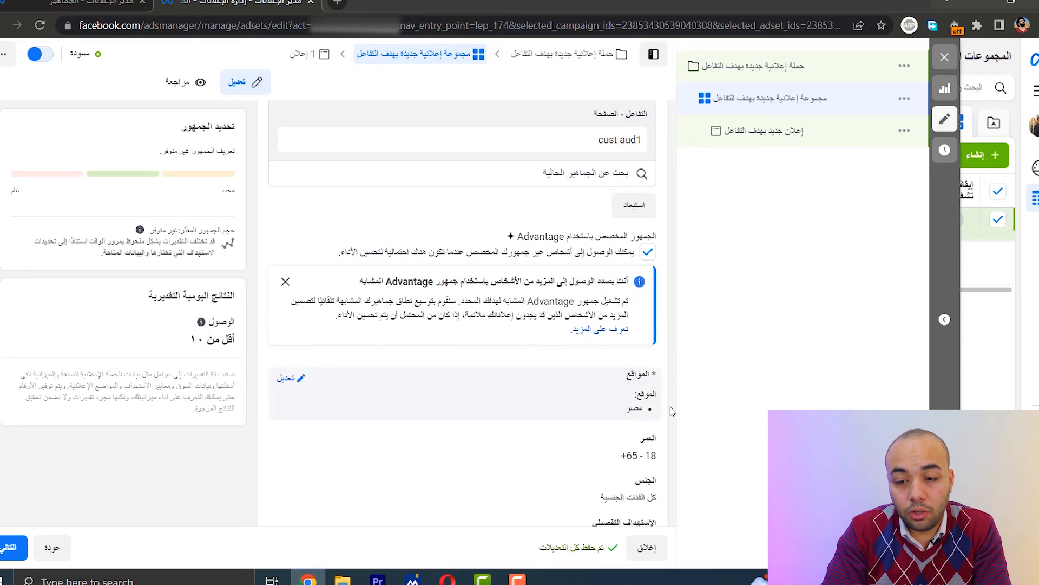
scroll(669, 390, "down", 2)
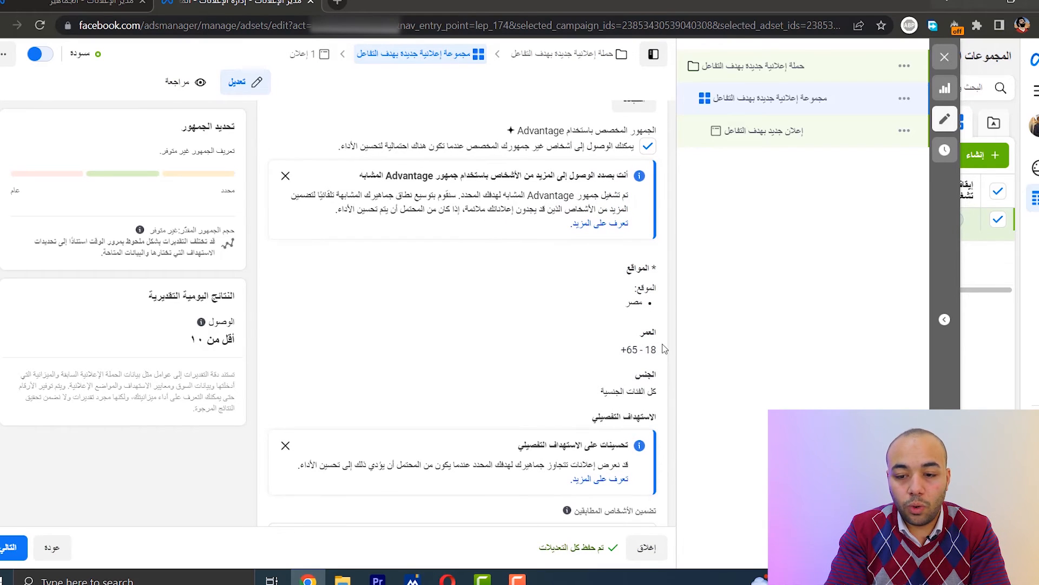
scroll(665, 349, "down", 2)
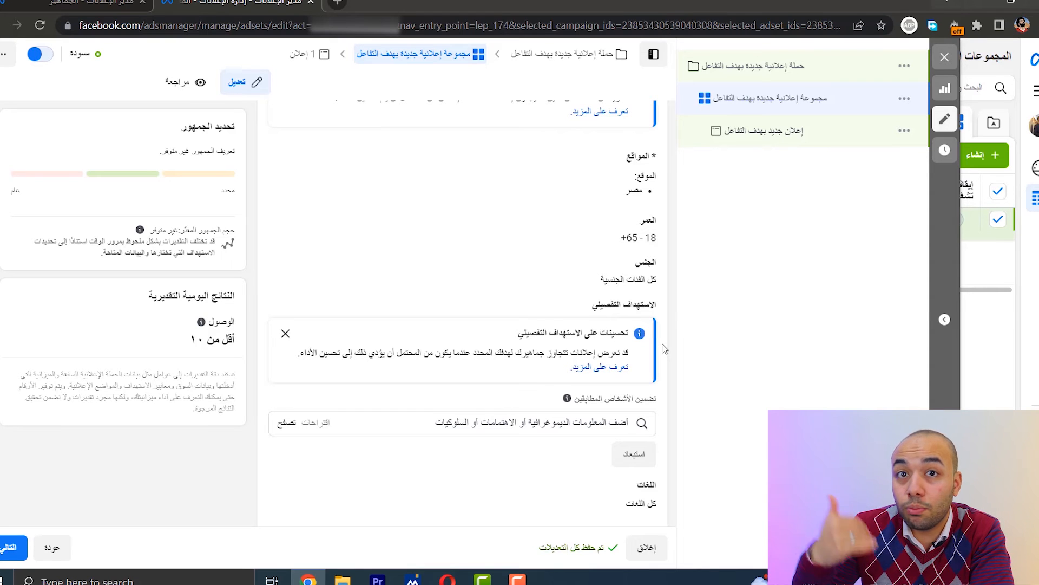
scroll(664, 350, "down", 4)
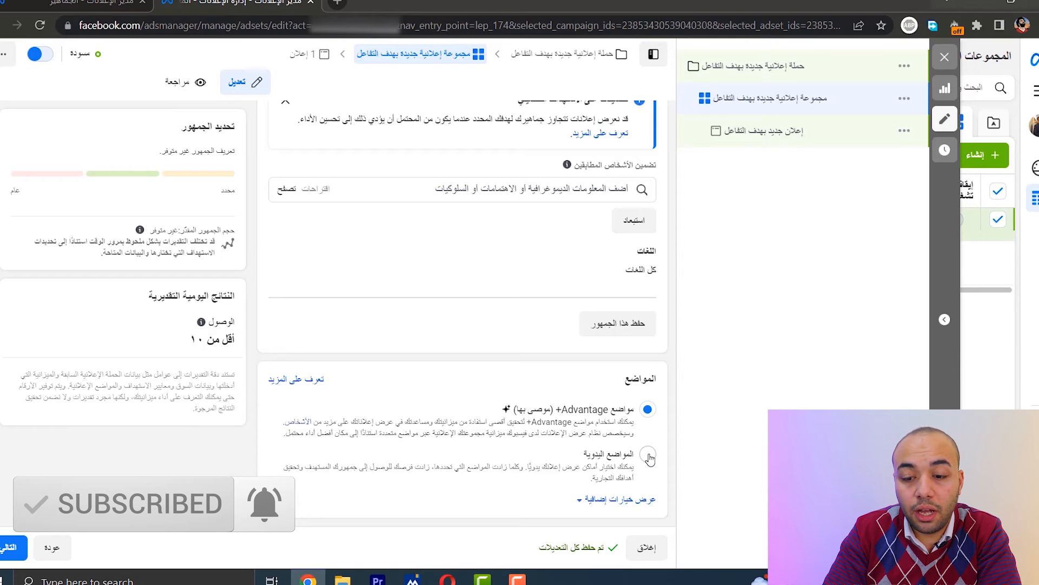
left_click(649, 454)
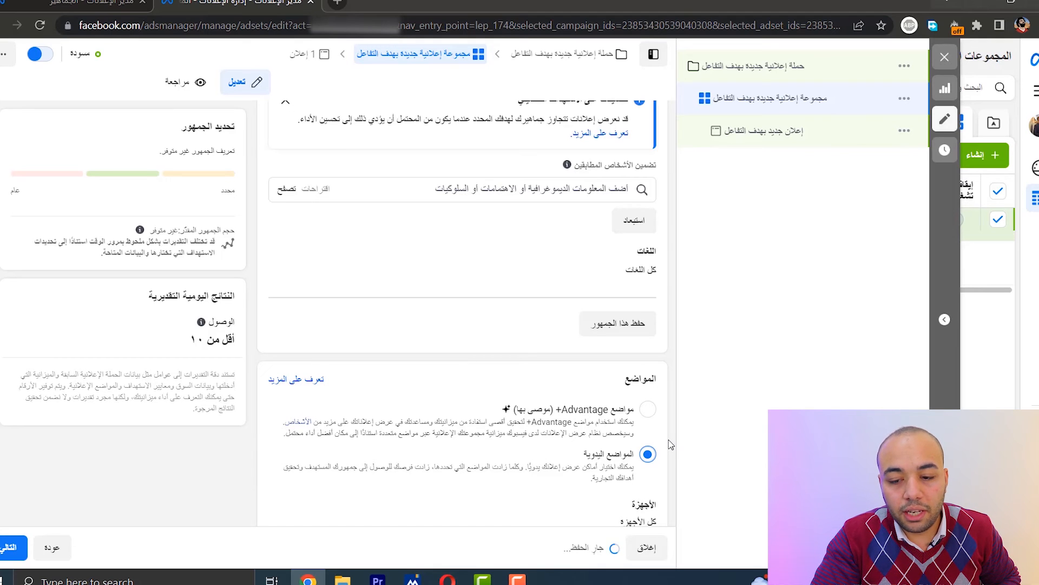
- Deselect the stories and reels, in-stream, search, in-article, and apps and websites placements, keeping only feeds (المواجز)
scroll(566, 447, "down", 15)
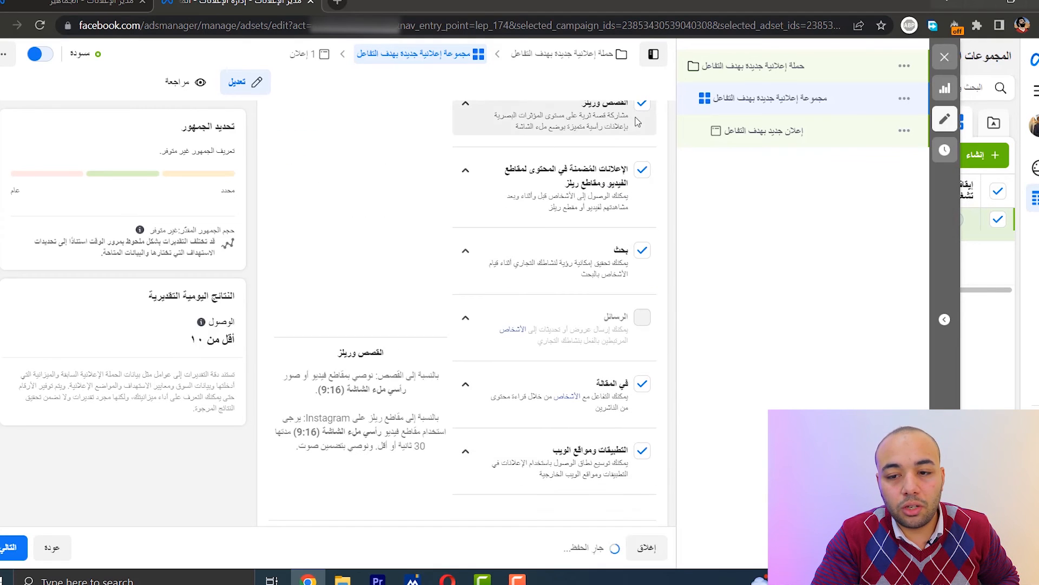
scroll(637, 121, "up", 7)
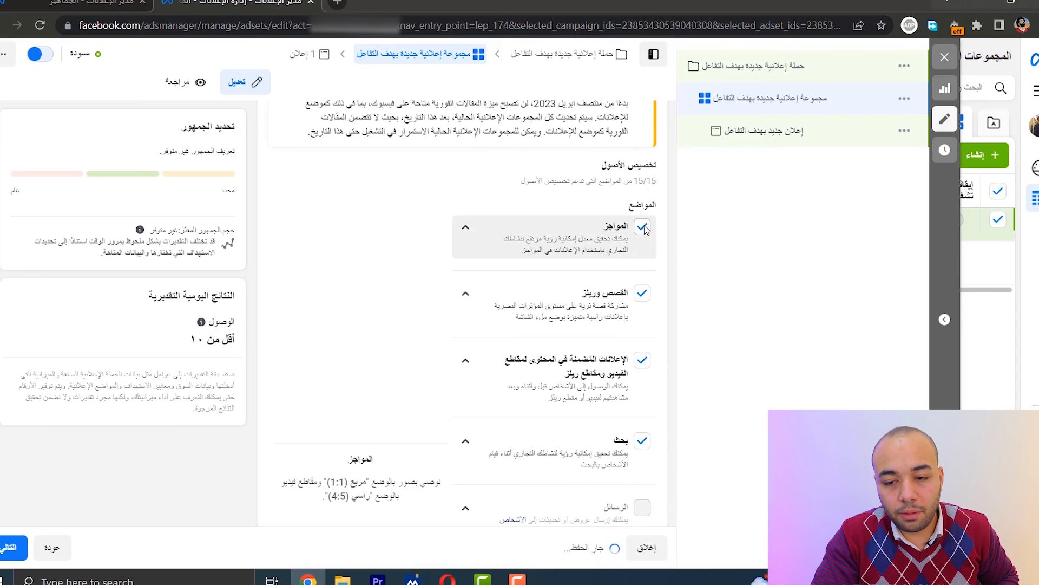
scroll(613, 344, "down", 4)
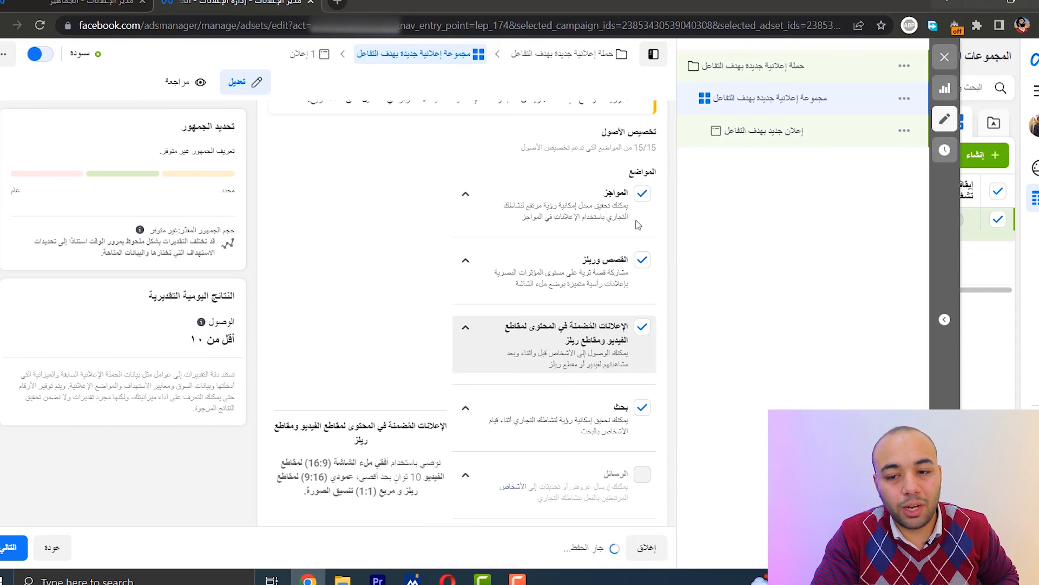
scroll(638, 225, "up", 4)
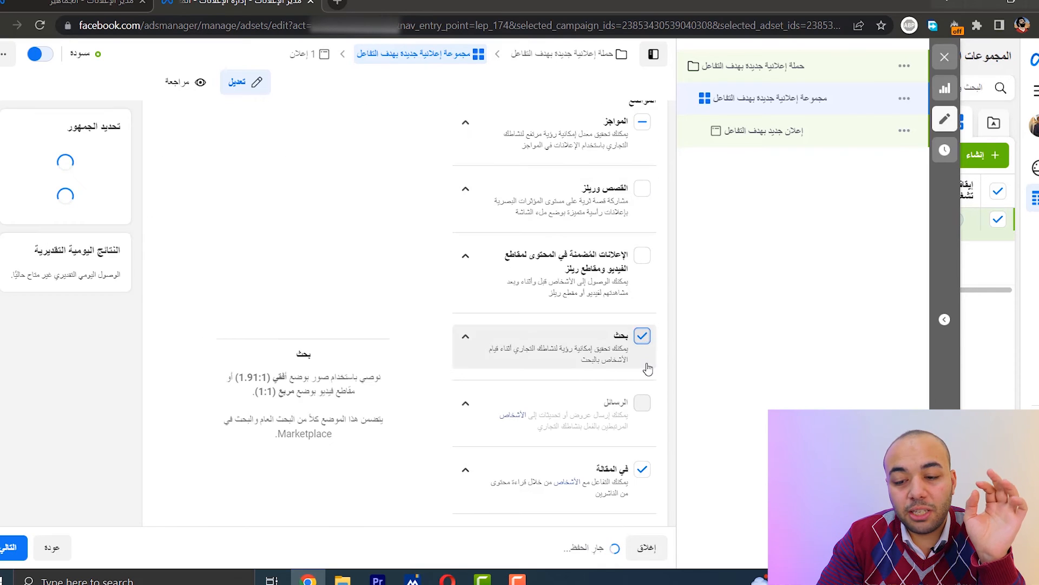
left_click(645, 339)
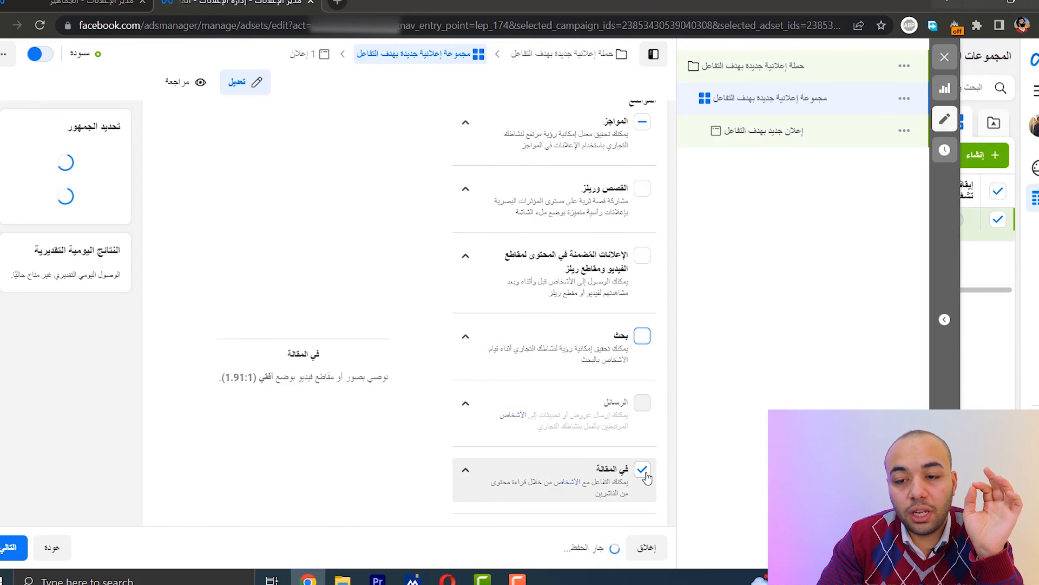
left_click(643, 470)
scroll(647, 477, "down", 2)
scroll(658, 220, "up", 3)
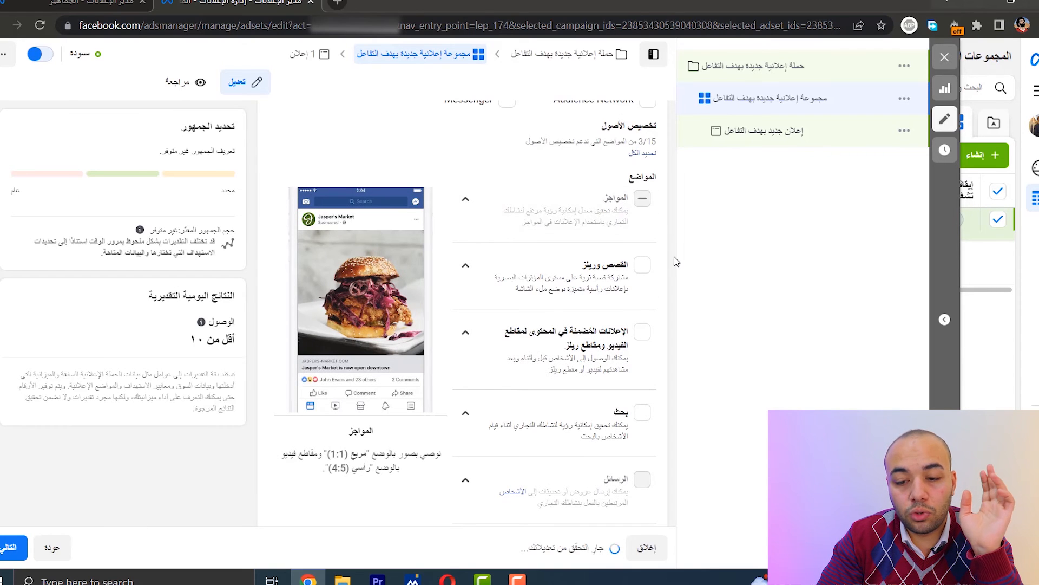
- Proceed from the ad set to the ad's settings and go to its media and text fields
scroll(677, 260, "down", 4)
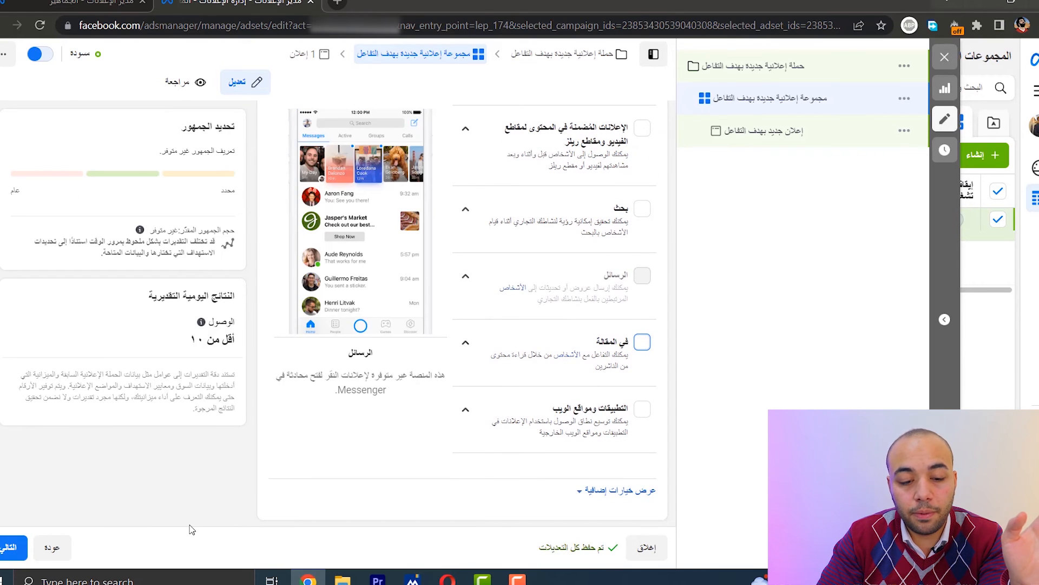
left_click(15, 548)
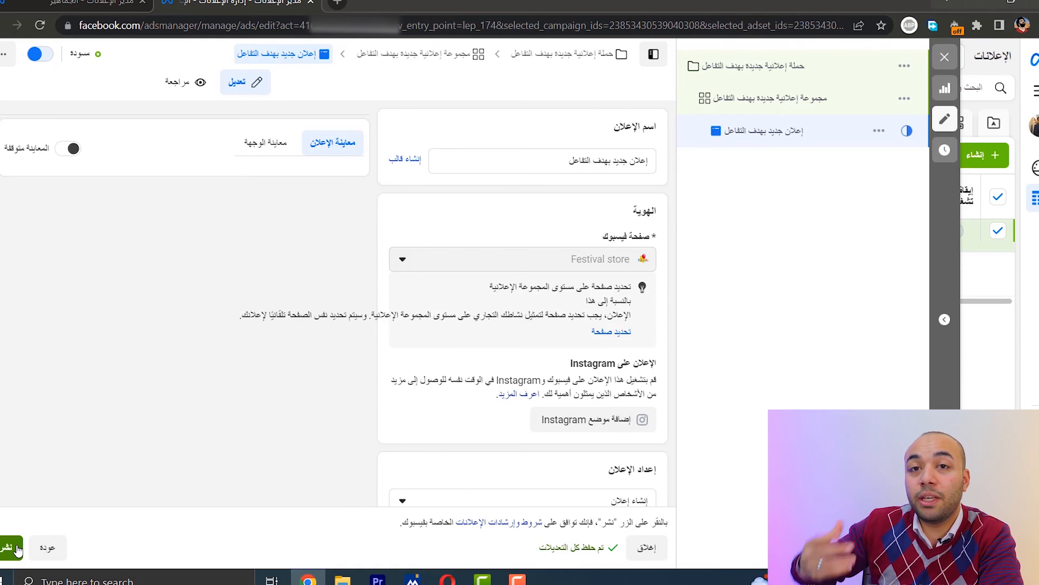
scroll(678, 296, "down", 10)
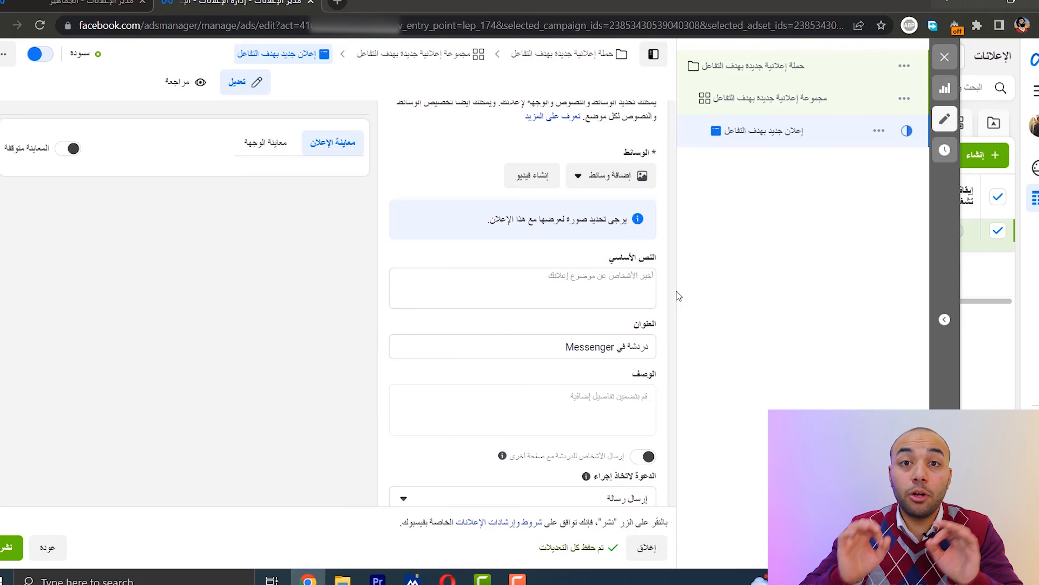